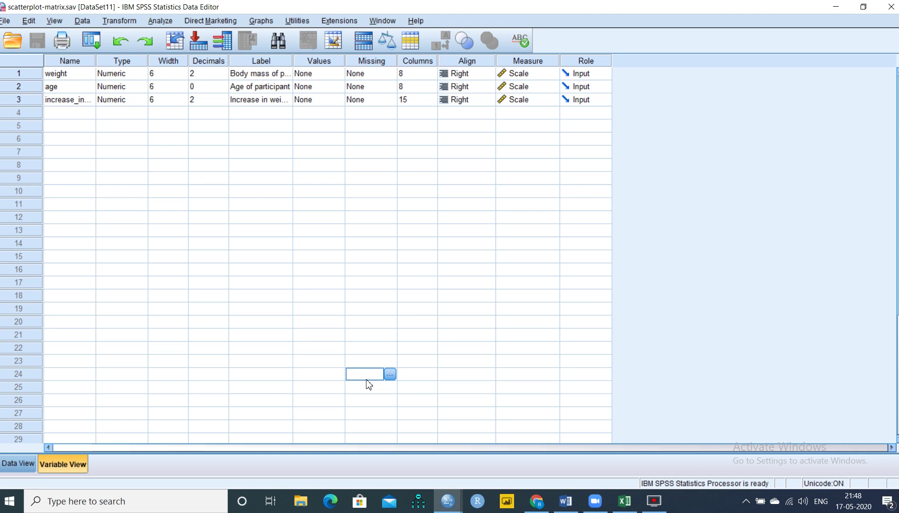
Start a scatterplot matrix in the Chart Builder from the Scatter/Dot chart types
click(261, 22)
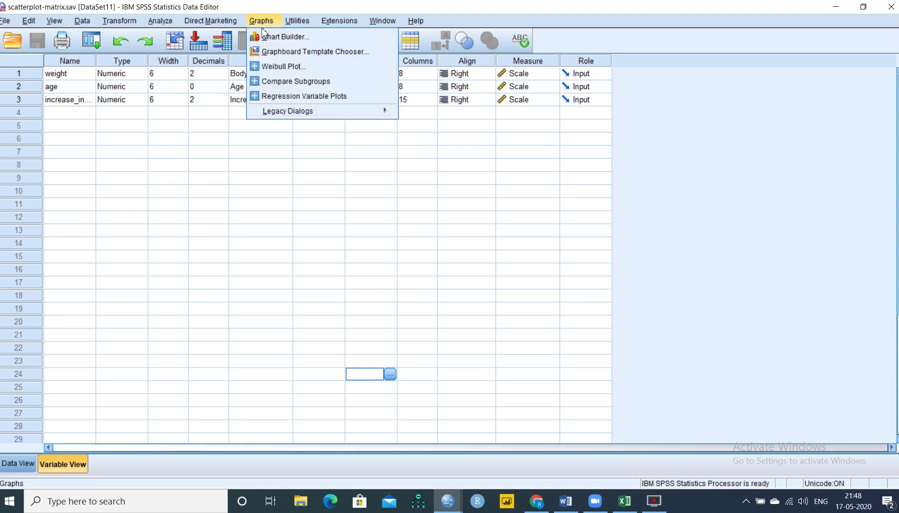
click(285, 37)
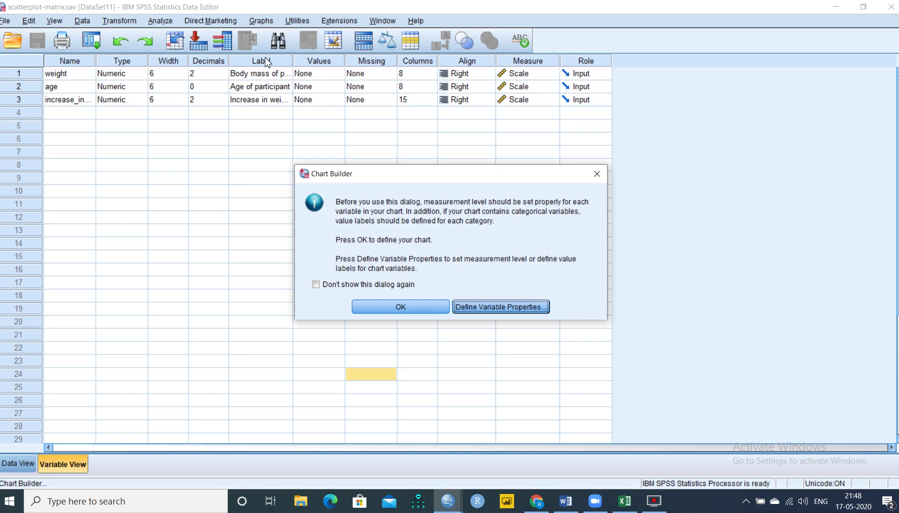
click(382, 311)
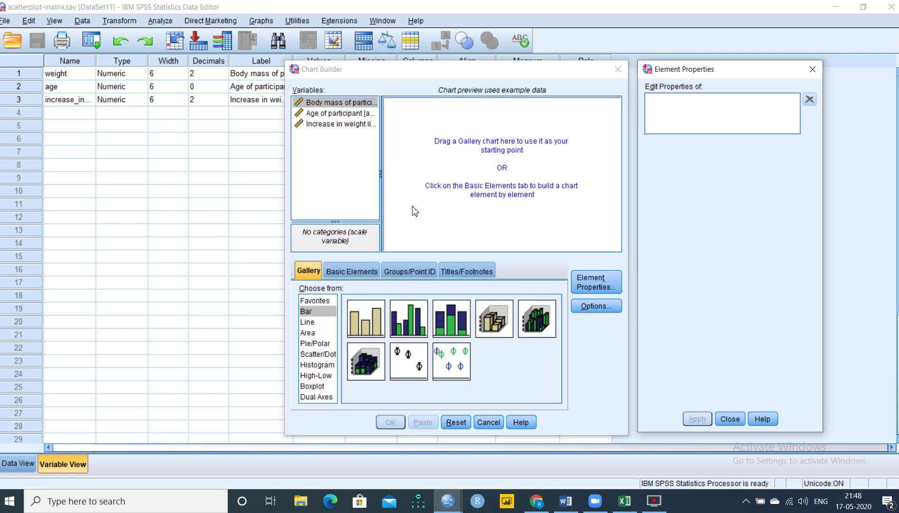
click(326, 355)
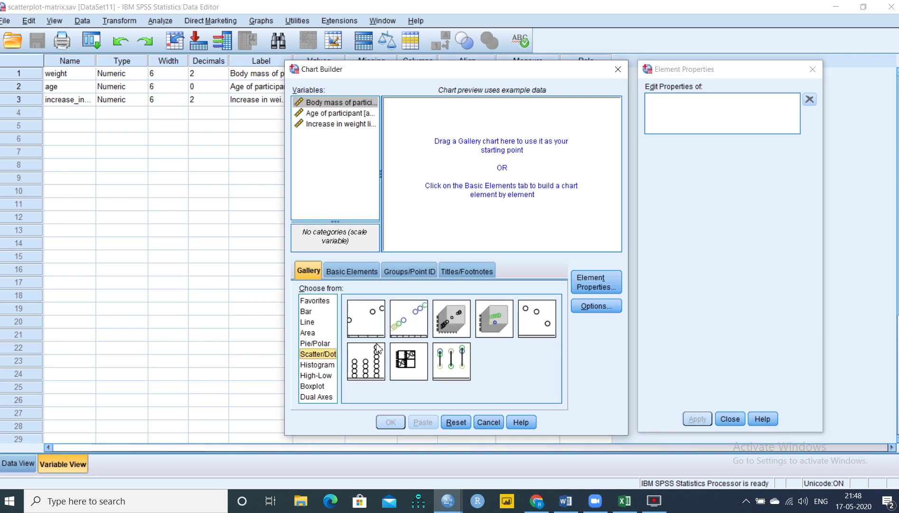
double_click(406, 359)
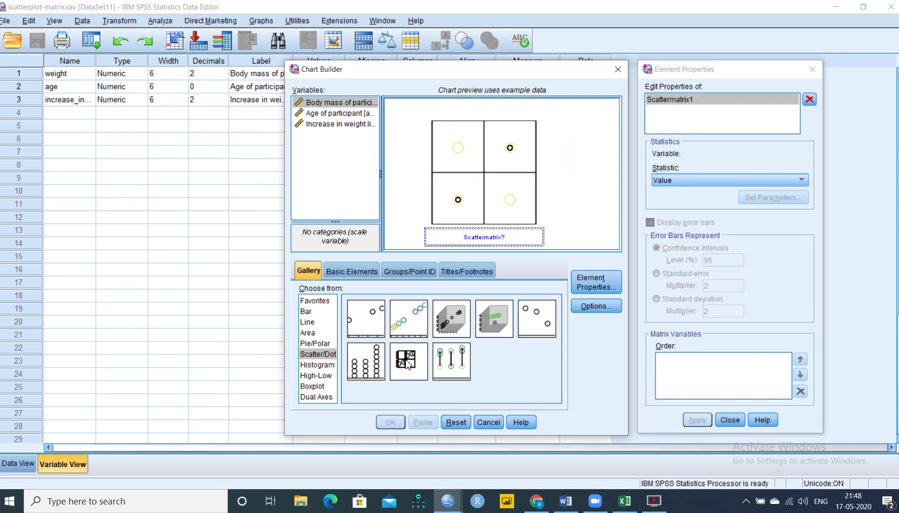
Assign Body mass of participant, Age of participant and Increase in weight lifted together as the scatter matrix variables
drag(349, 103, 351, 113)
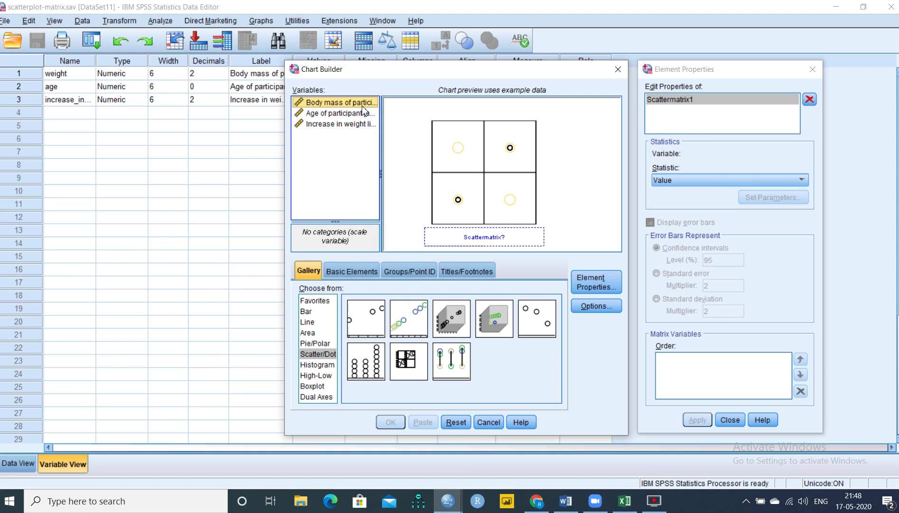
key(Down)
key(Up)
key(shift+Down)
key(shift+Down)
drag(361, 104, 469, 236)
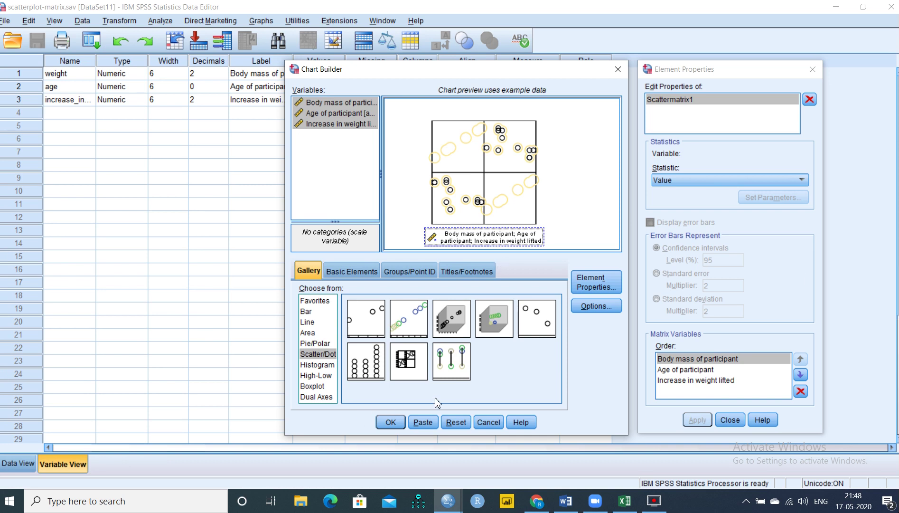
Keep the statistic as Value, generate the scatterplot matrix and display it in the Output4 viewer
click(767, 179)
click(747, 192)
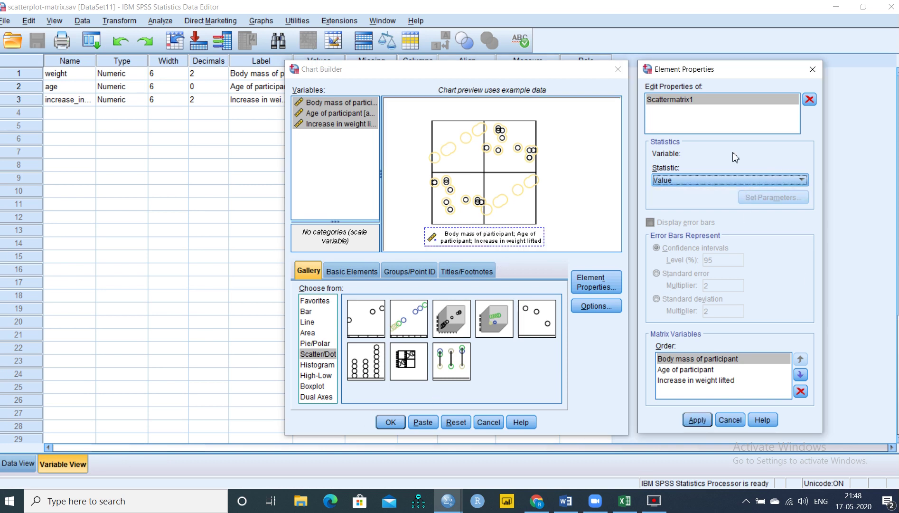
click(390, 422)
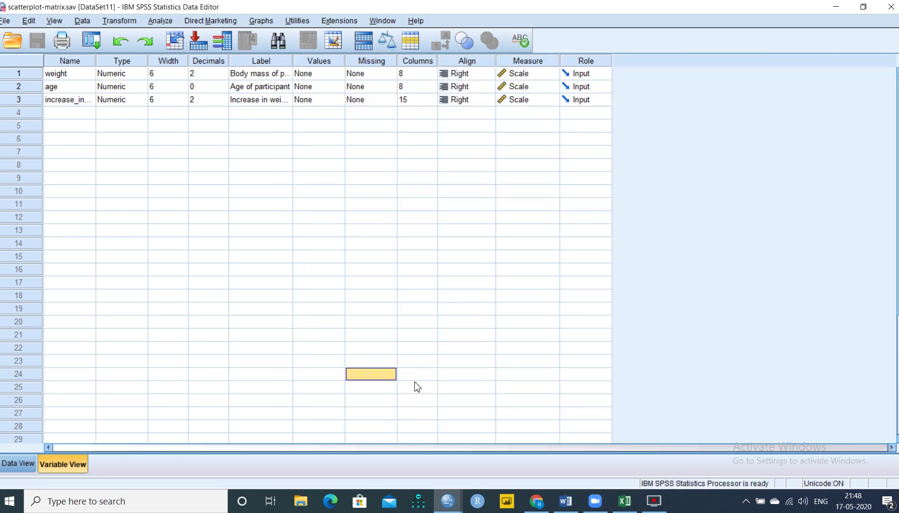
mouse_move(444, 501)
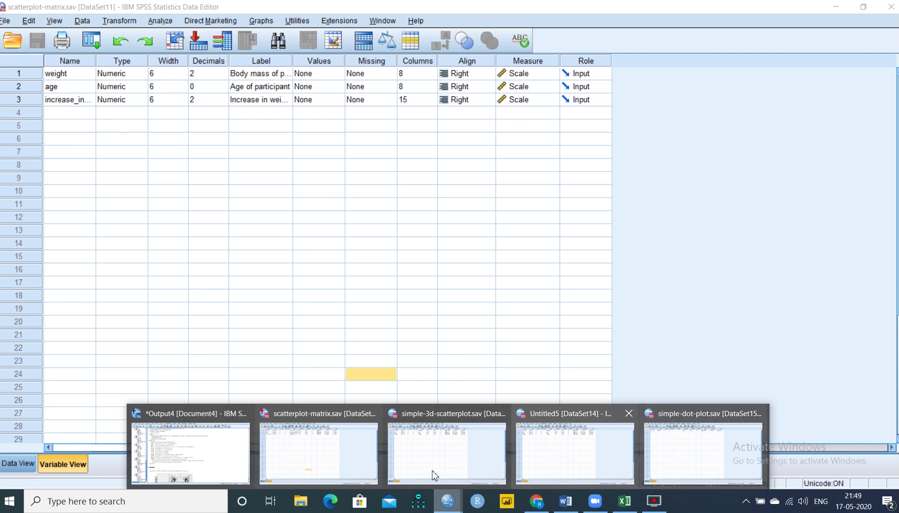
click(226, 458)
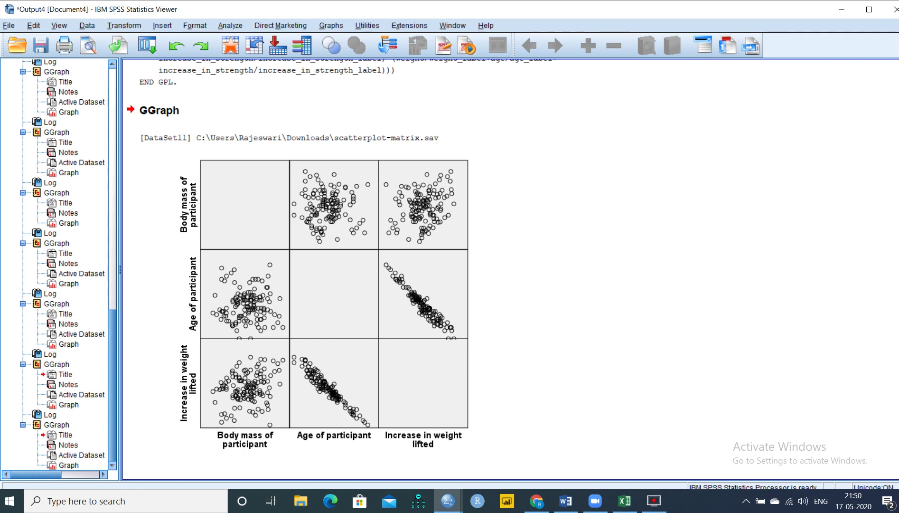
Switch to the simple-dot-plot.sav dataset and start a simple dot plot in the Chart Builder
click(448, 501)
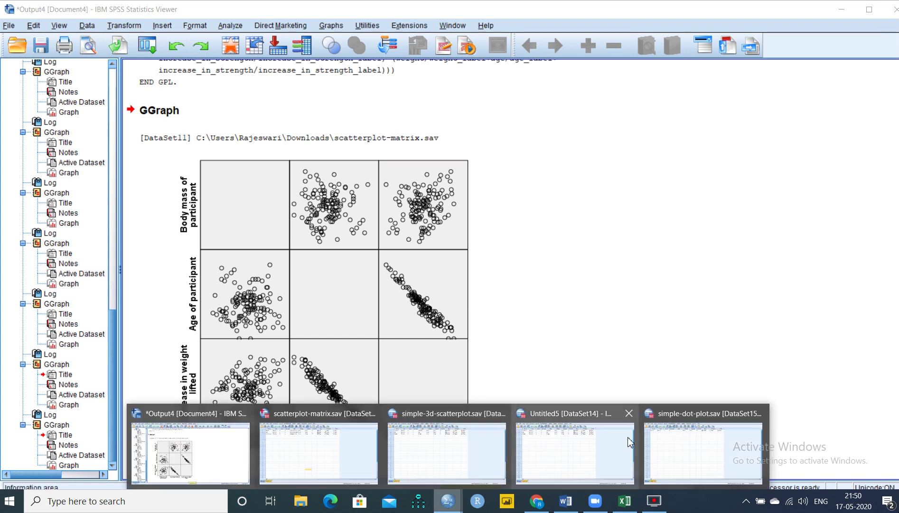
click(672, 439)
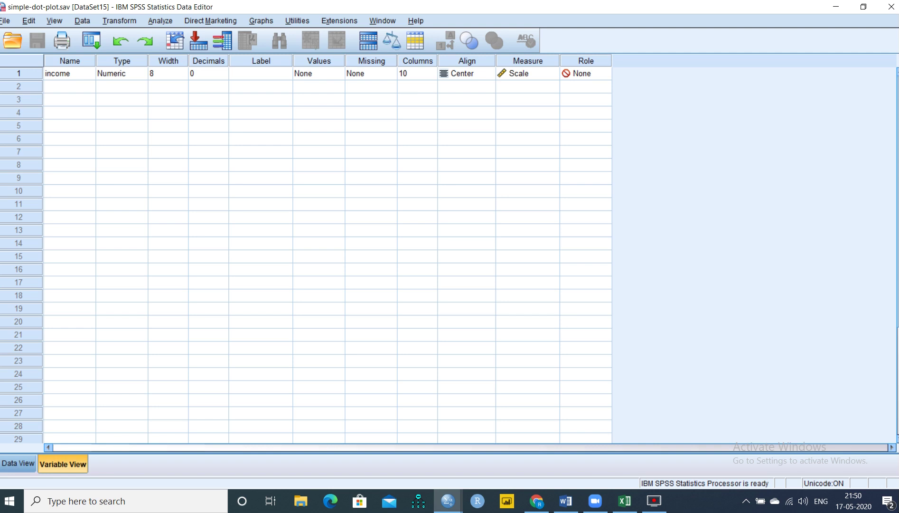
click(261, 21)
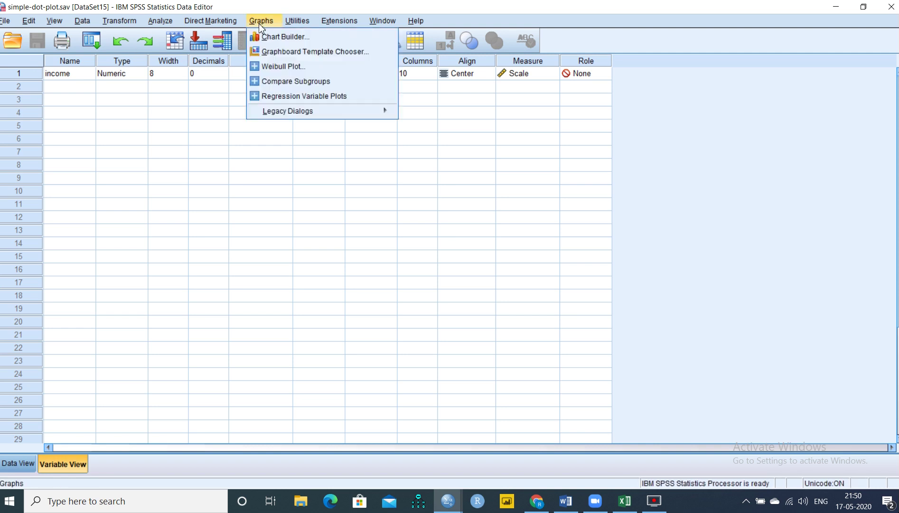
click(270, 37)
click(427, 311)
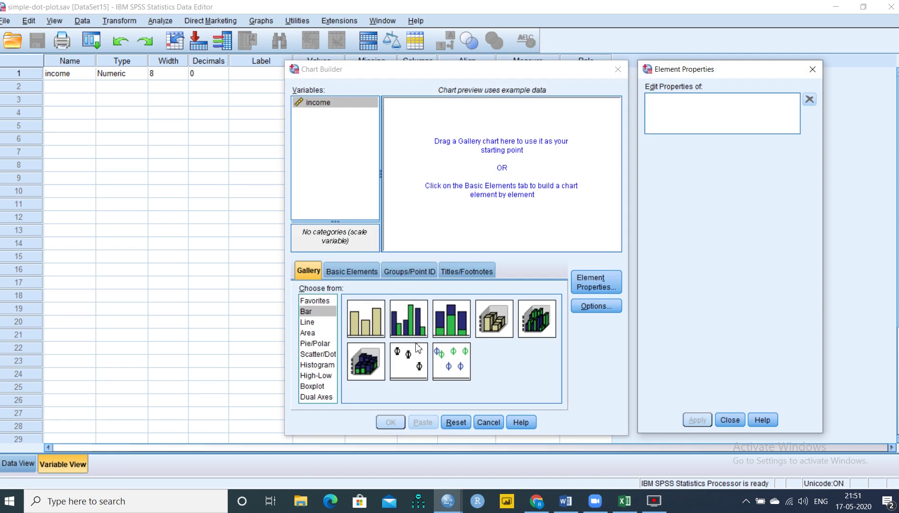
click(319, 354)
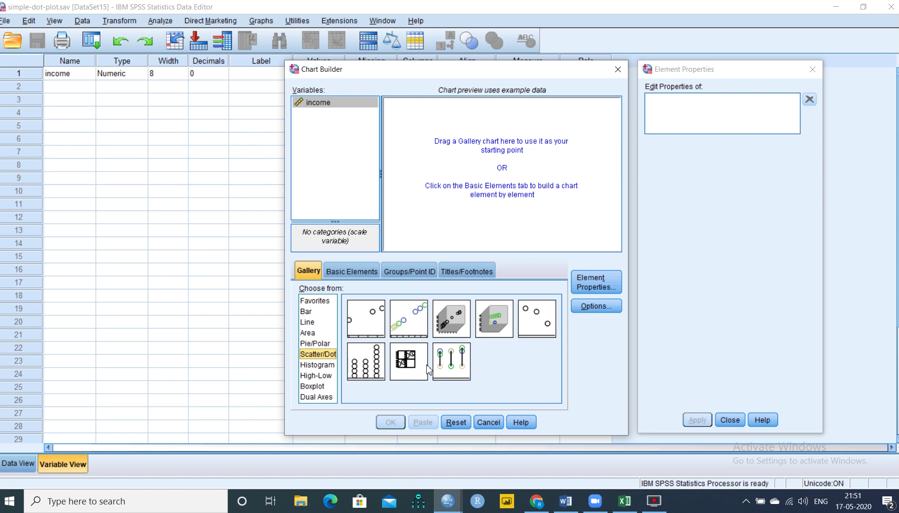
double_click(381, 372)
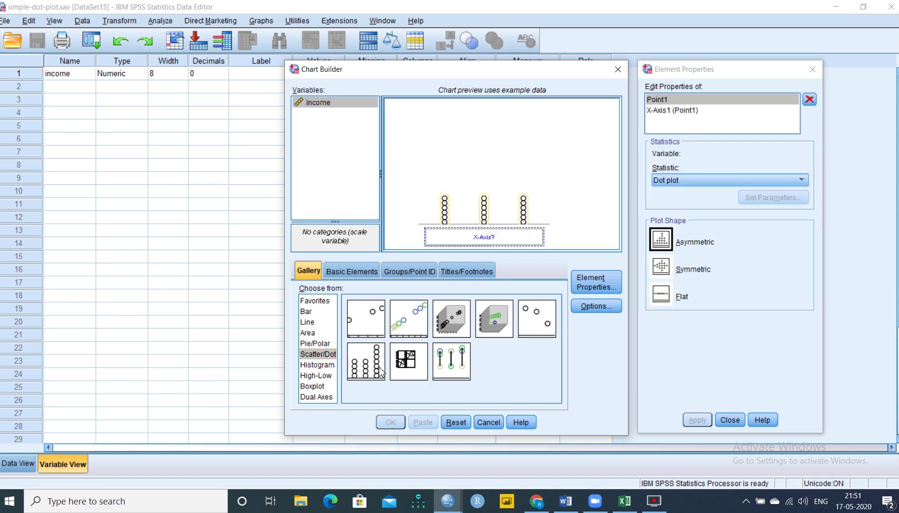
Put income on the dot plot's x-axis with the Asymmetric plot shape, generate the chart and display it in the output viewer
drag(330, 102, 475, 237)
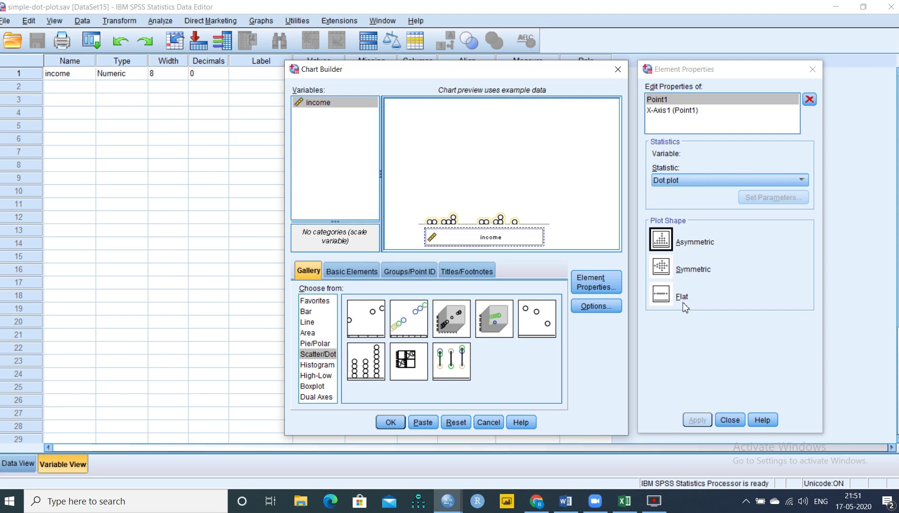
click(676, 241)
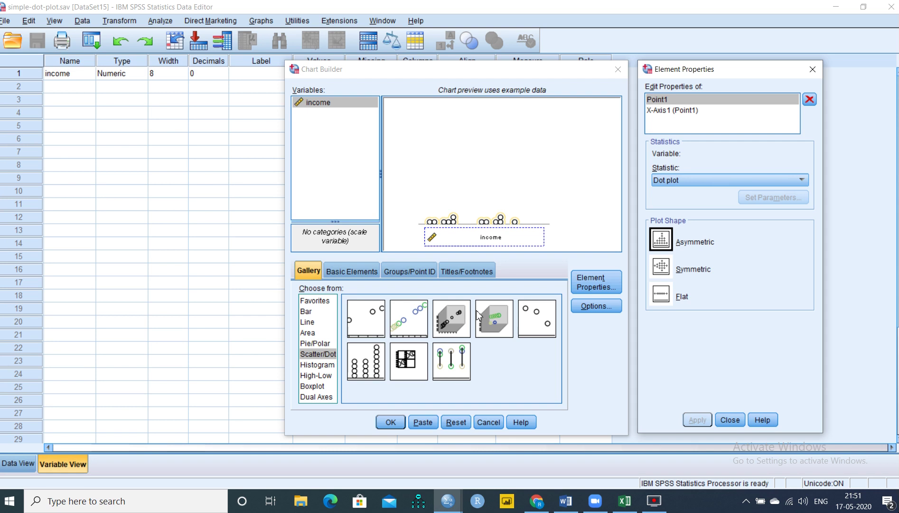
click(396, 422)
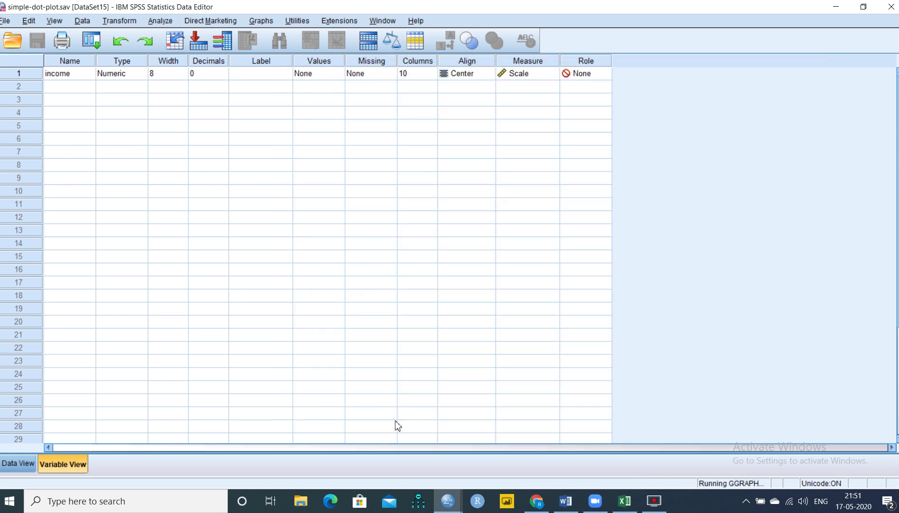
mouse_move(448, 506)
click(190, 449)
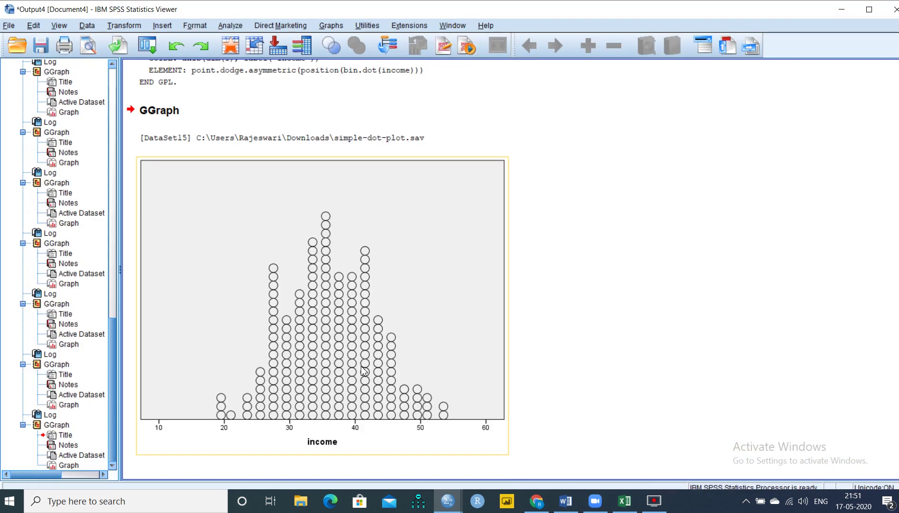
Generate another income dot plot from the Chart Builder with the plot shape set to Symmetric
click(230, 25)
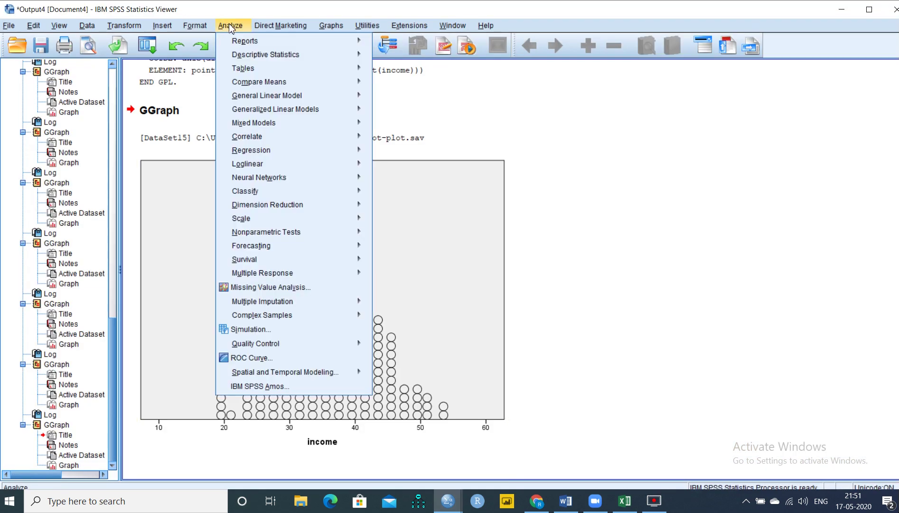
mouse_move(332, 27)
click(349, 42)
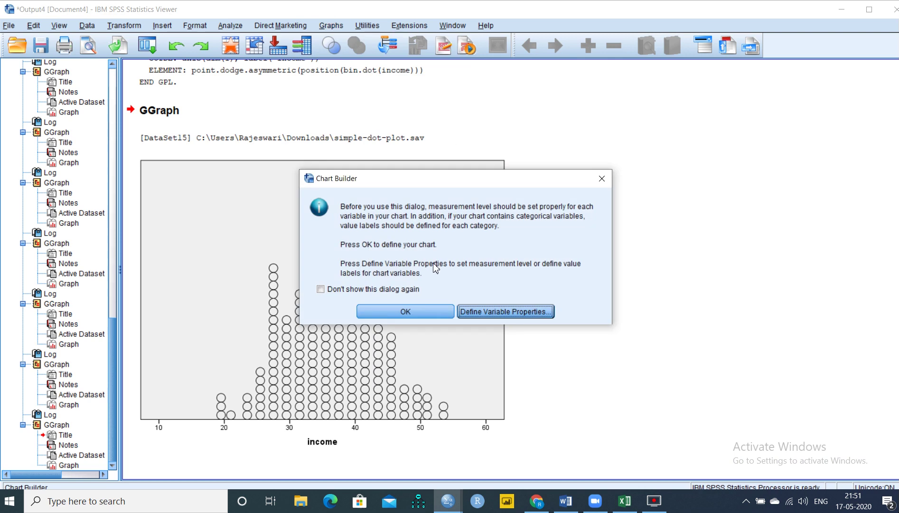
click(407, 311)
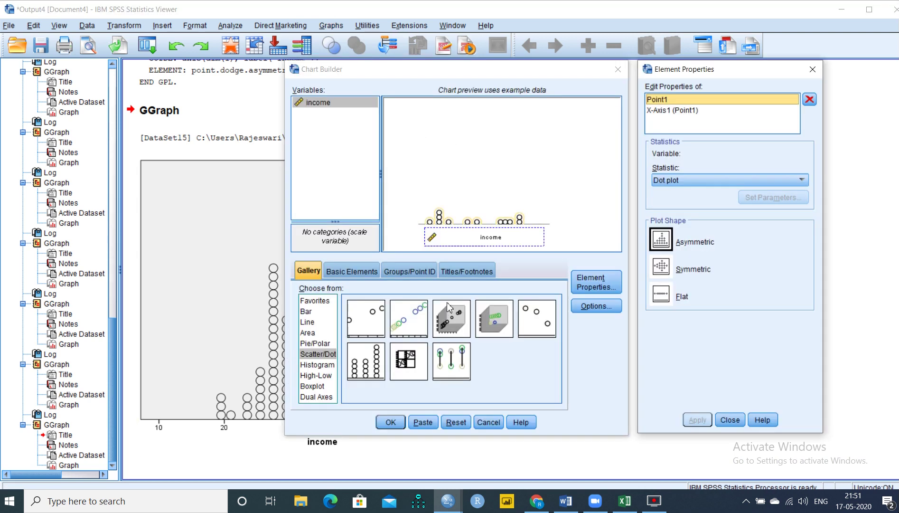
click(670, 273)
click(698, 420)
click(391, 422)
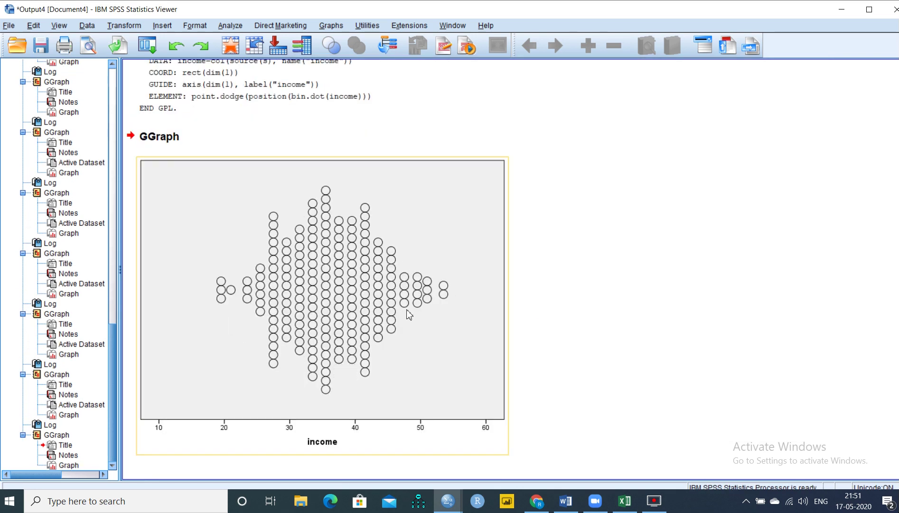
scroll(378, 316, up, 3)
click(378, 316)
scroll(379, 316, down, 3)
click(282, 103)
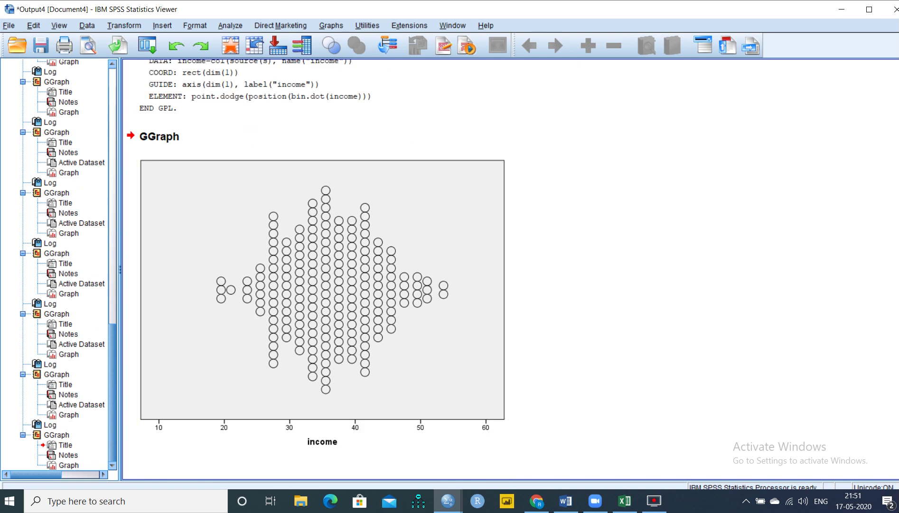
Generate a further income dot plot from the Chart Builder with the plot shape set to Flat
click(323, 27)
click(339, 39)
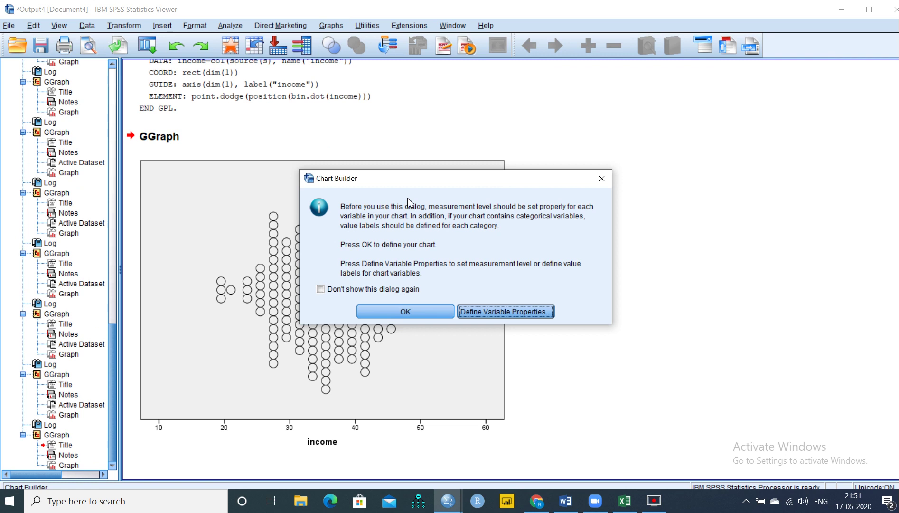
click(443, 317)
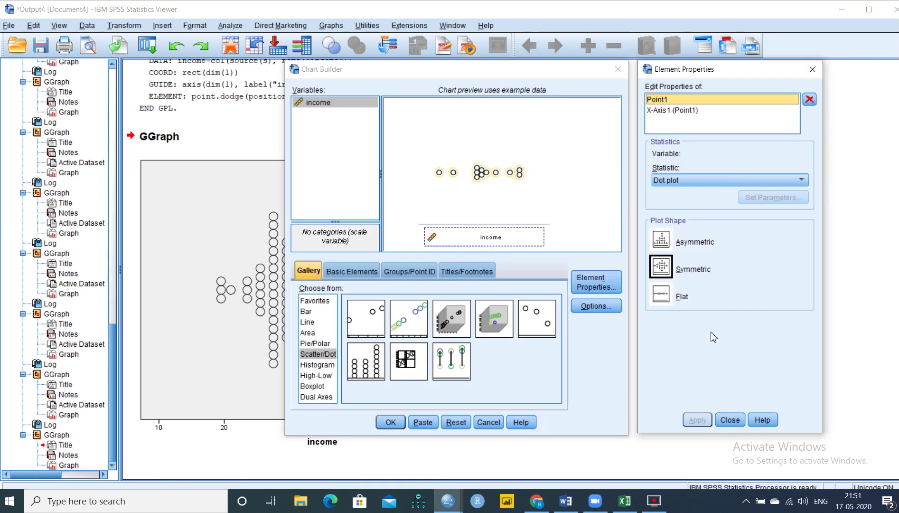
click(667, 296)
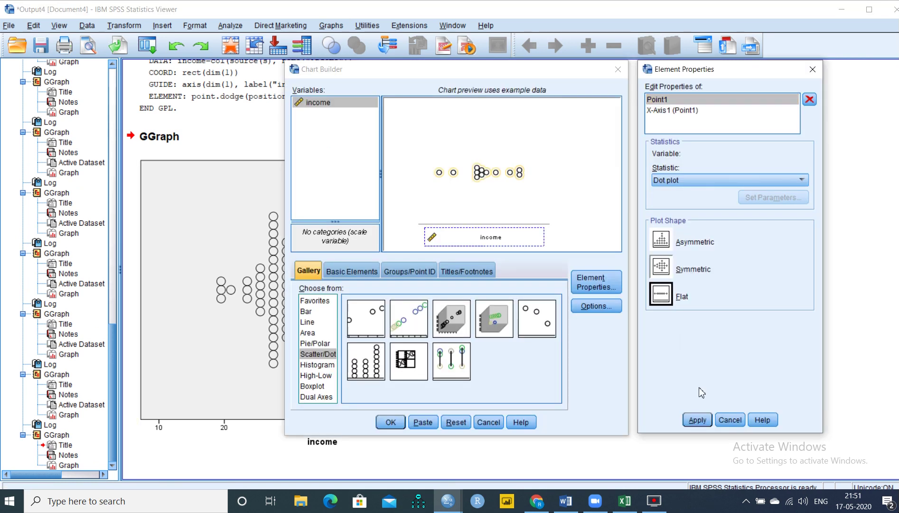
click(697, 420)
click(390, 421)
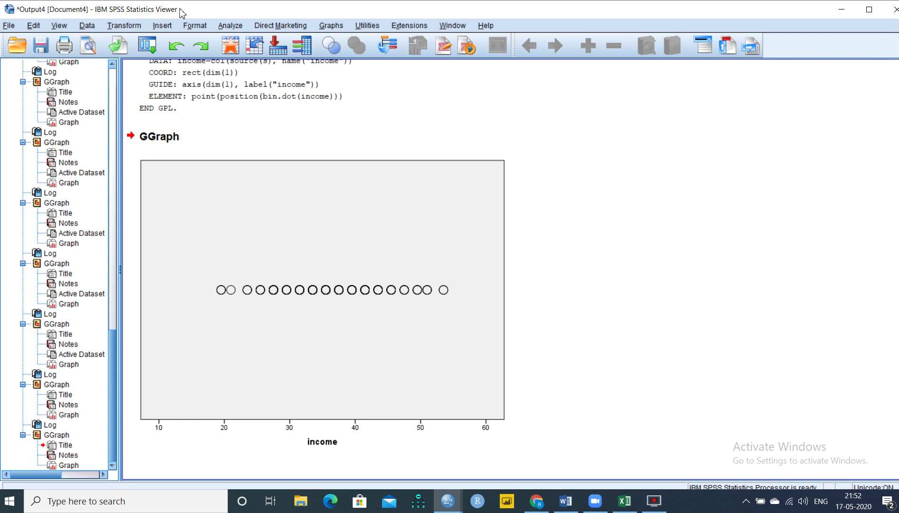
Run an Explore analysis with income as the dependent variable and normality plots with tests included
click(230, 25)
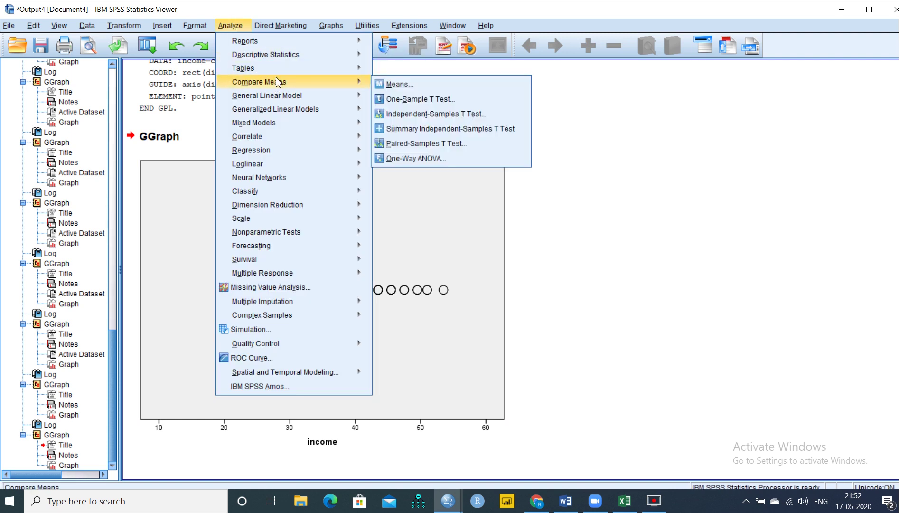
mouse_move(304, 55)
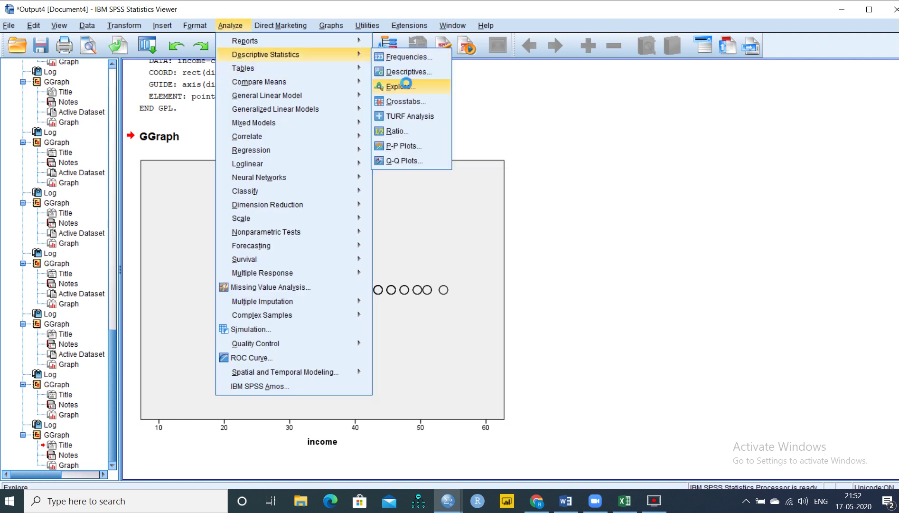
click(403, 85)
click(431, 200)
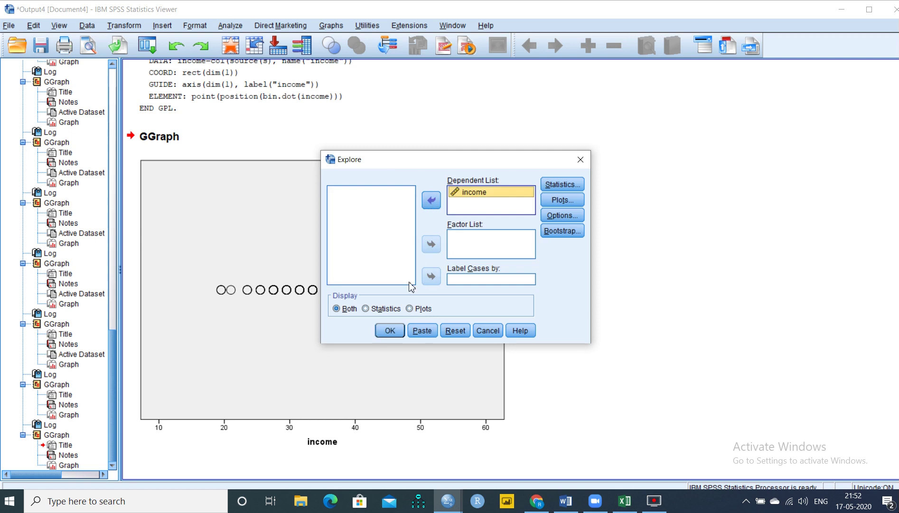
click(562, 199)
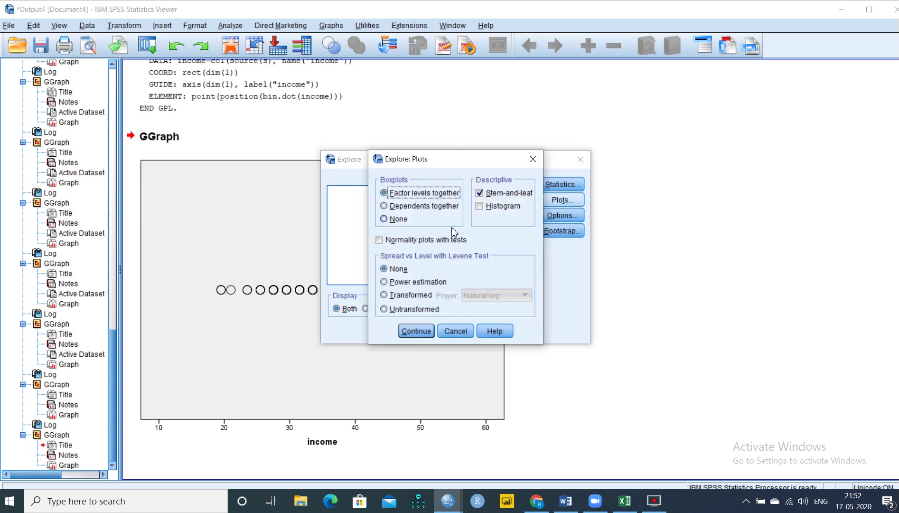
click(379, 239)
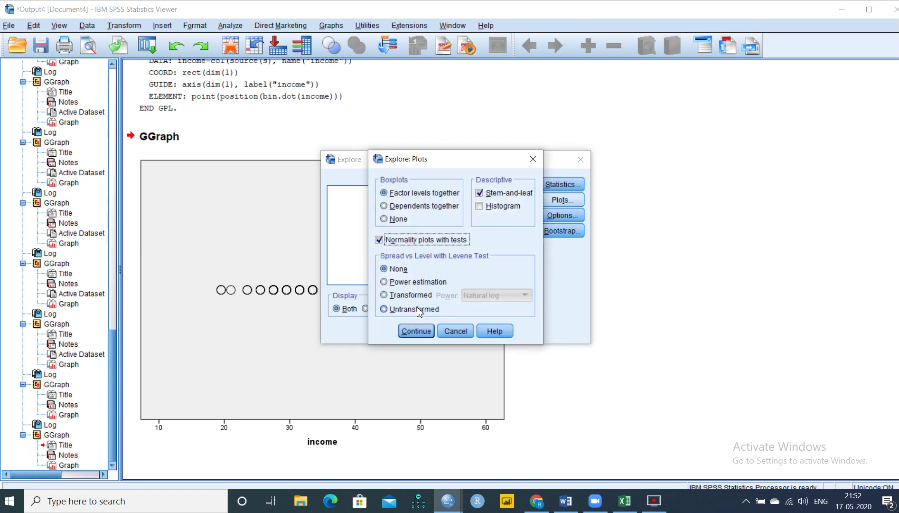
click(416, 330)
click(397, 330)
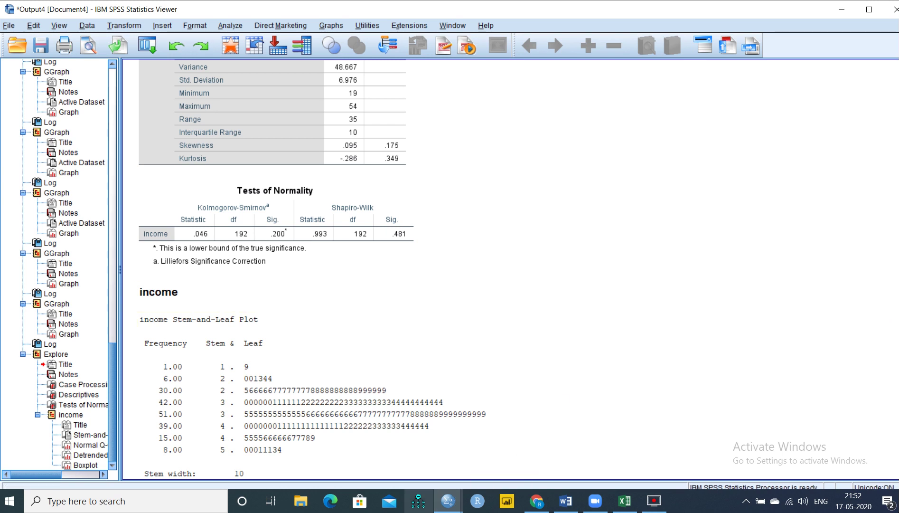
Switch to the simple-3d-scatterplot.sav dataset
mouse_move(447, 501)
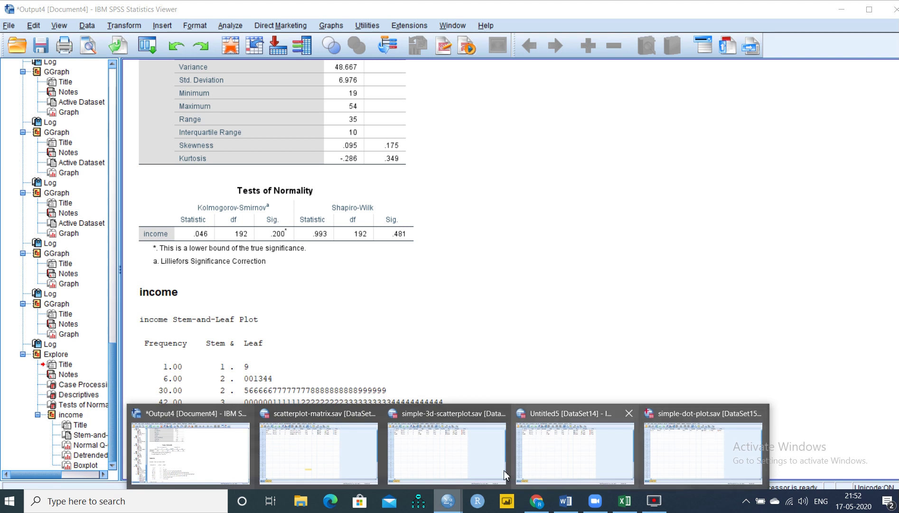
click(430, 463)
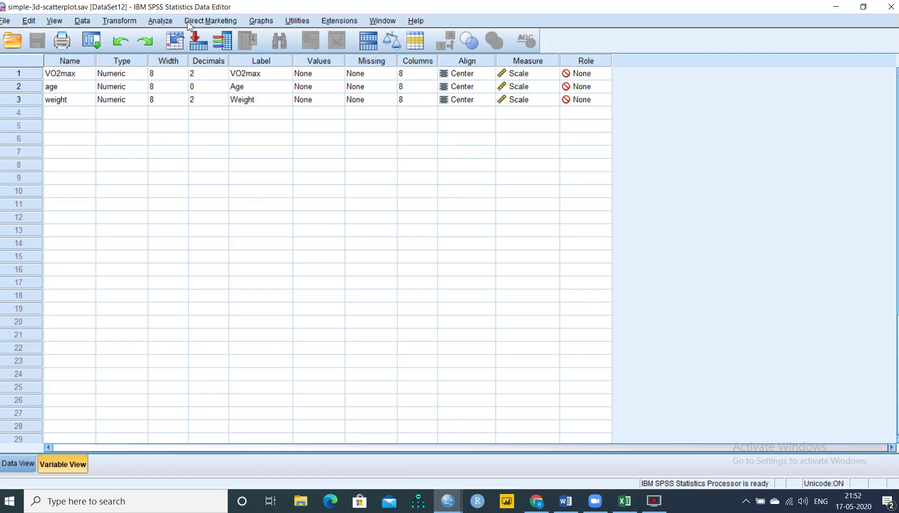
click(272, 20)
click(296, 21)
click(315, 36)
click(265, 22)
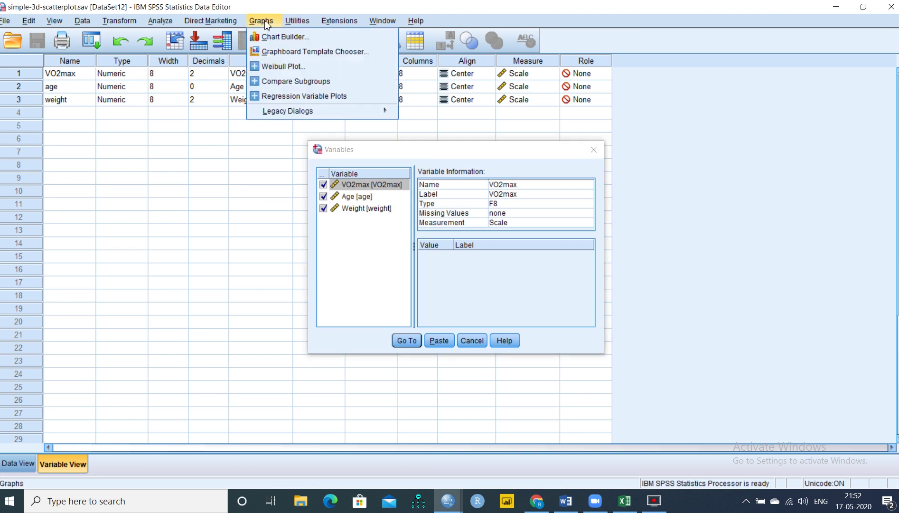
click(594, 150)
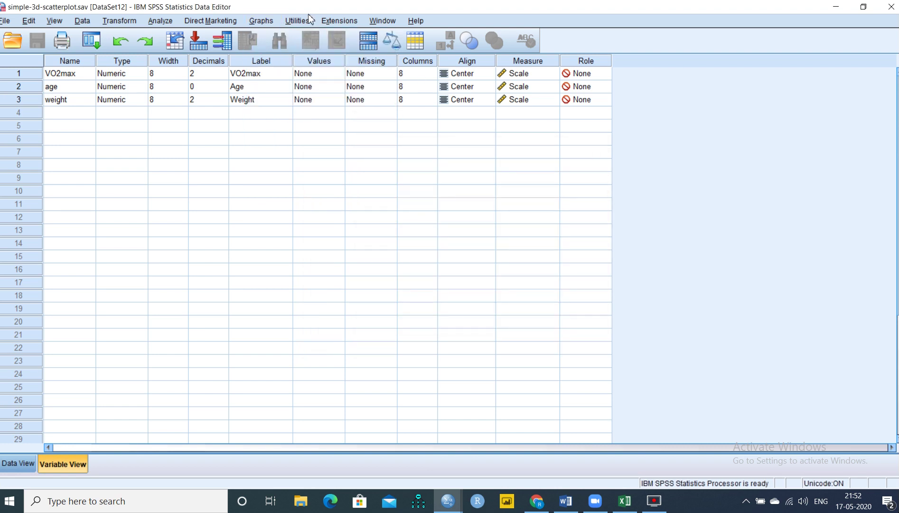
Open the Chart Builder and place a simple 3-D scatterplot from the Scatter/Dot gallery in the chart preview
click(261, 21)
click(276, 35)
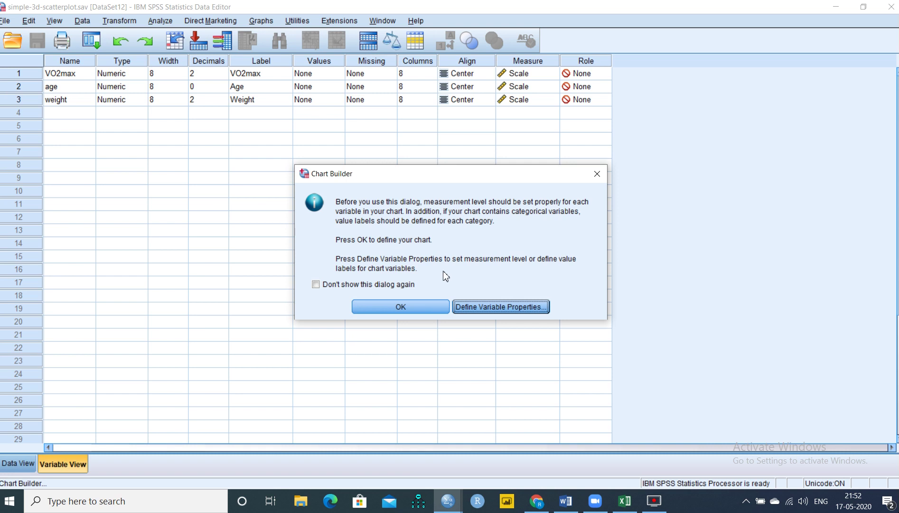
click(432, 307)
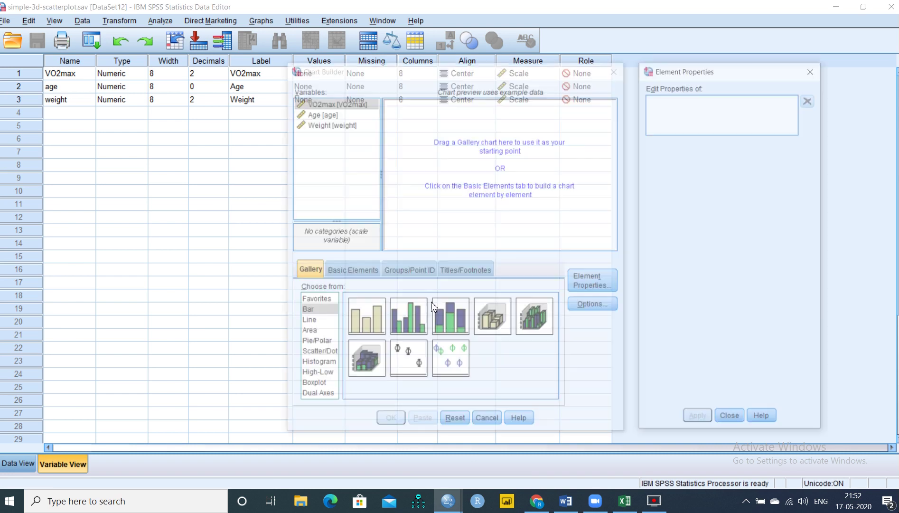
click(318, 364)
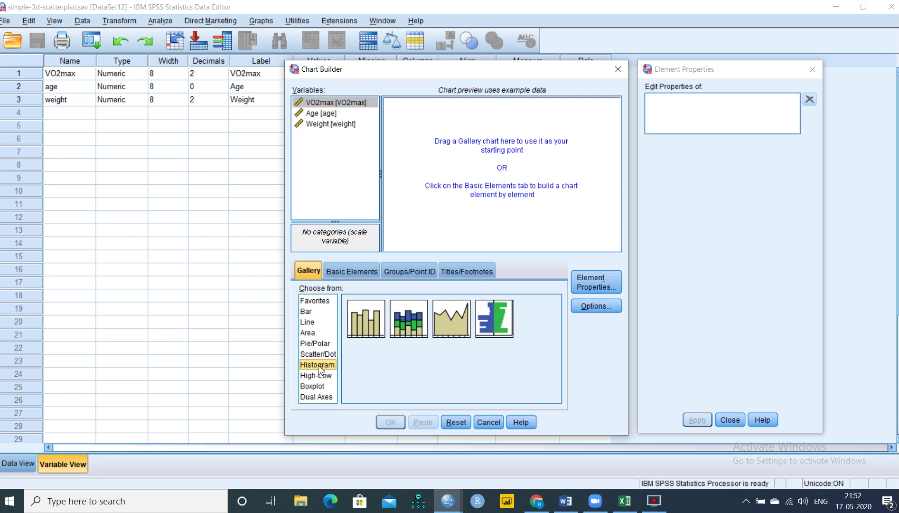
click(319, 354)
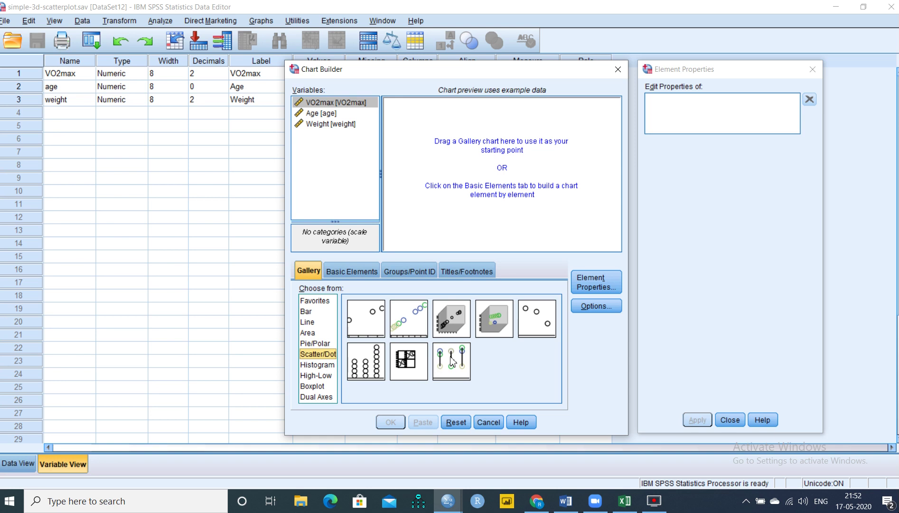
double_click(455, 322)
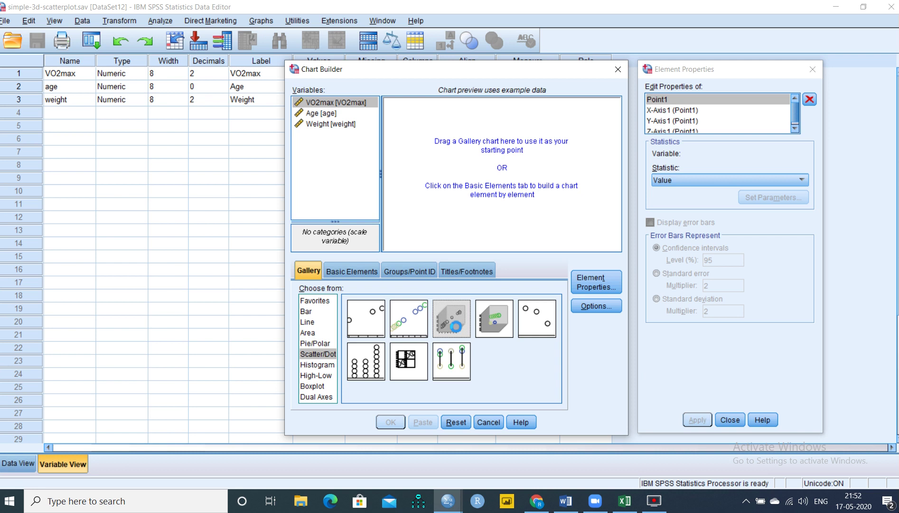
drag(455, 326, 457, 275)
Assign VO2max to the 3-D scatterplot's y-axis, Age to the z-axis and Weight to the x-axis
drag(343, 104, 396, 145)
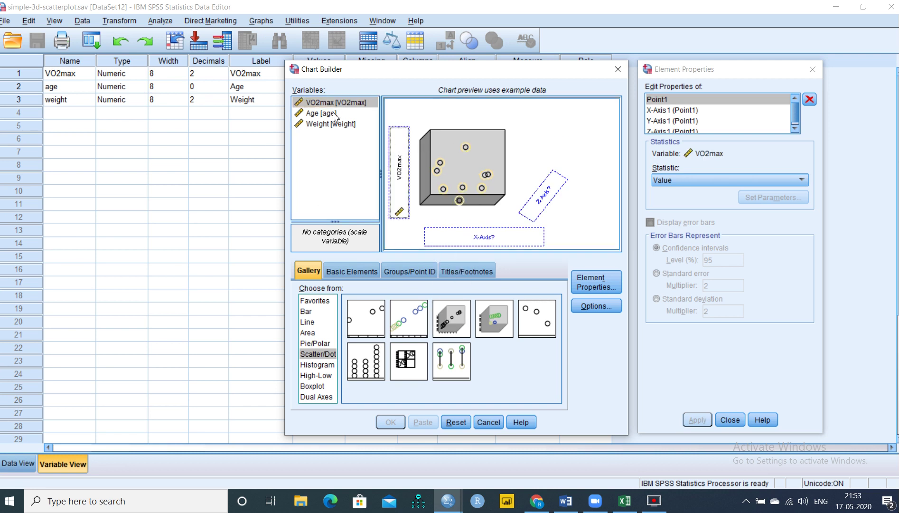
drag(335, 116, 546, 206)
drag(327, 124, 464, 243)
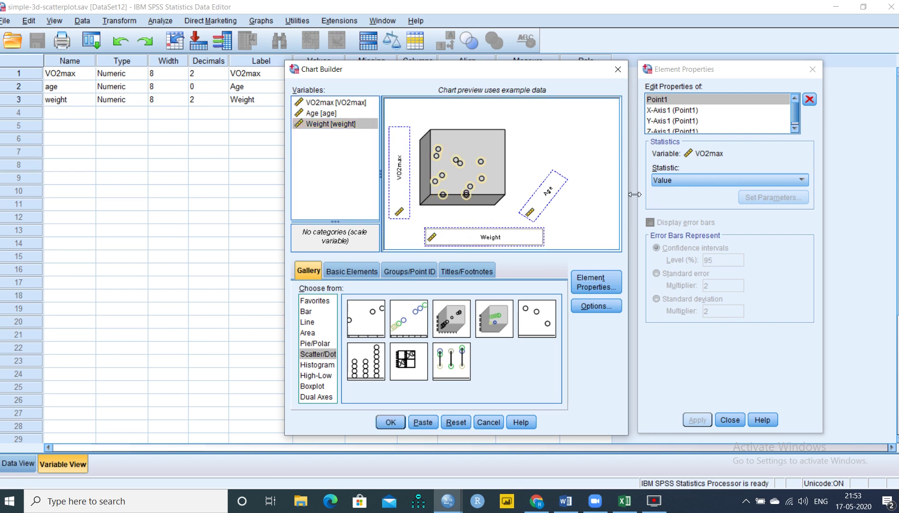
Set the statistic for the VO2max points to Mean and apply it
click(692, 188)
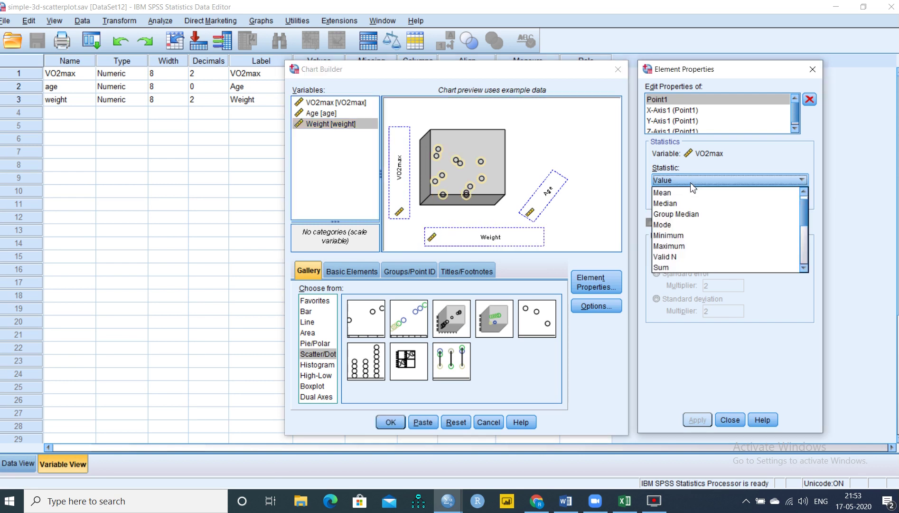
click(692, 195)
click(667, 223)
click(668, 223)
click(667, 223)
click(695, 419)
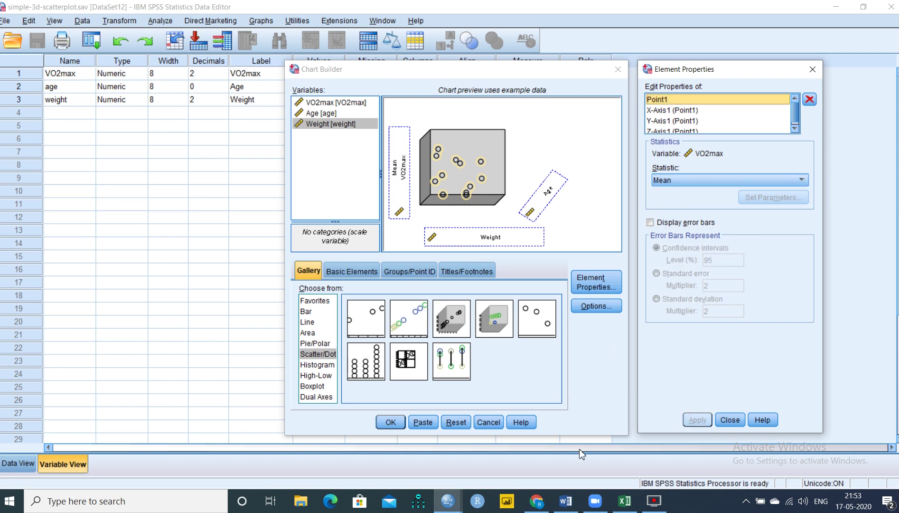
Generate the 3-D scatterplot and display it in the output viewer
click(390, 422)
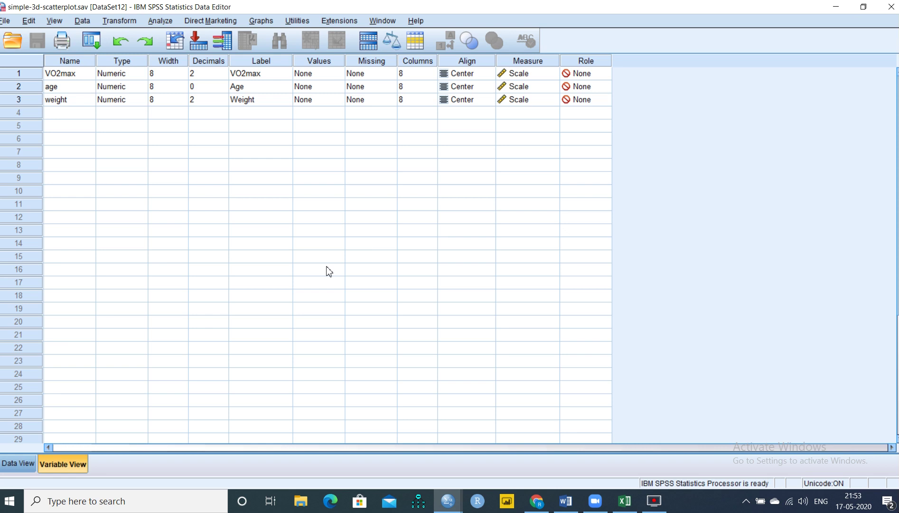
mouse_move(439, 505)
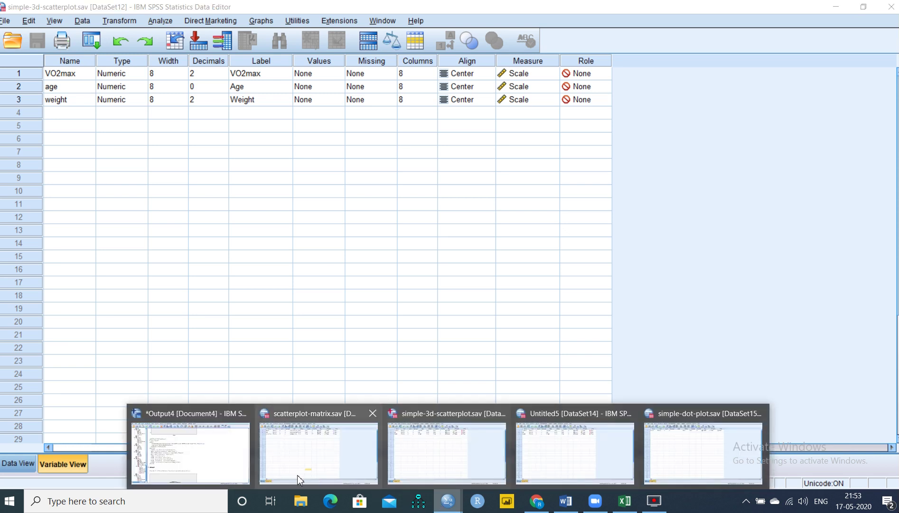
click(231, 472)
click(501, 225)
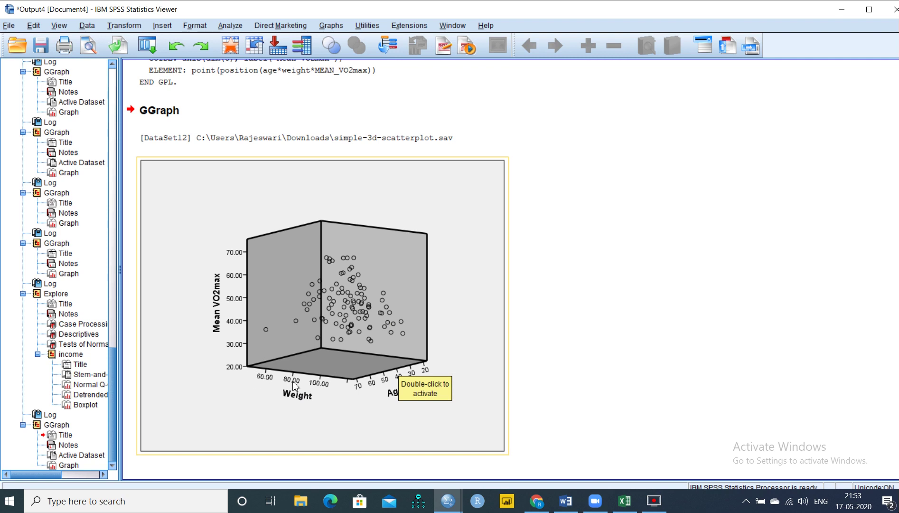
mouse_move(896, 305)
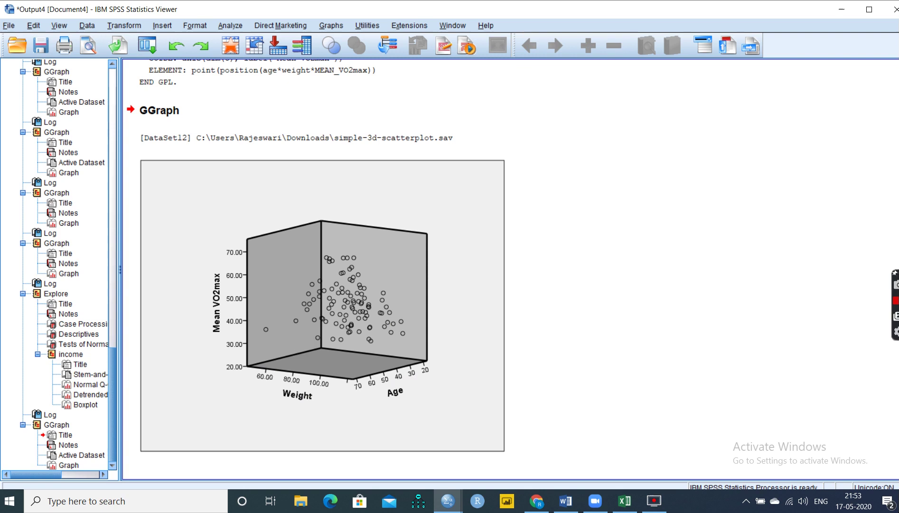